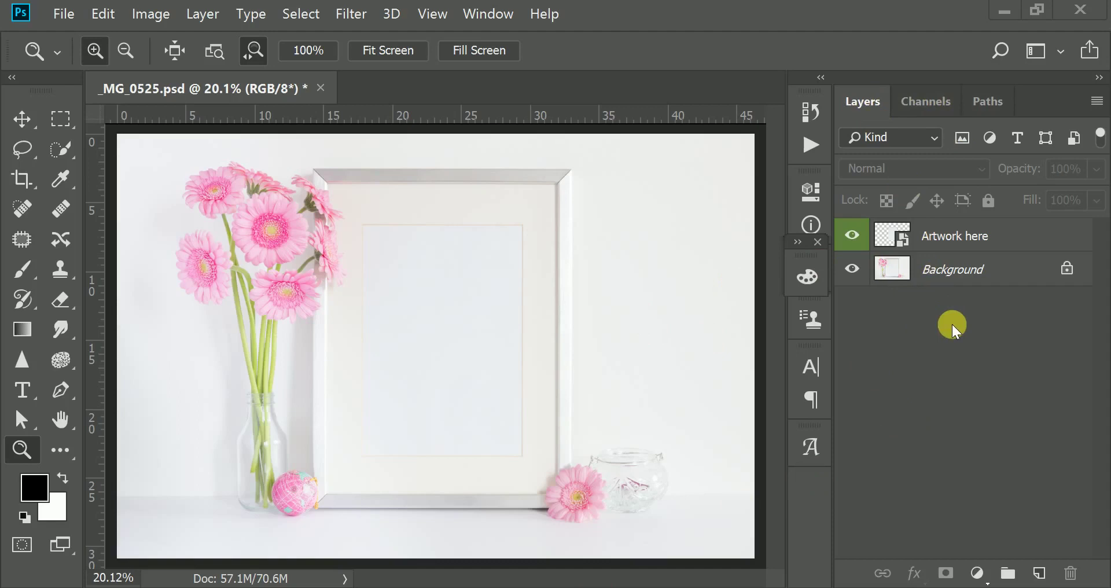
click(490, 16)
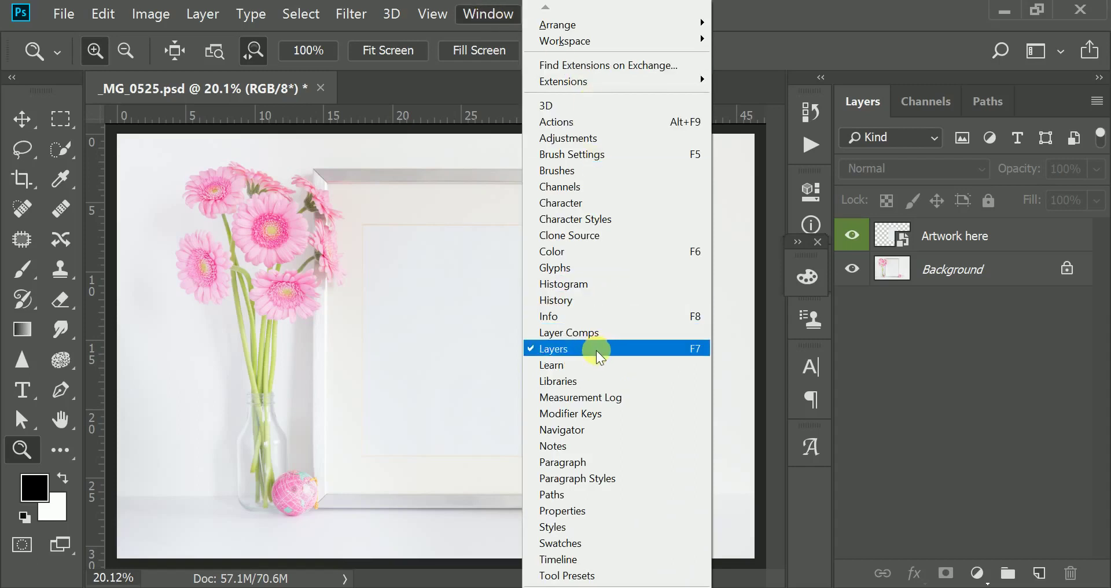
click(896, 358)
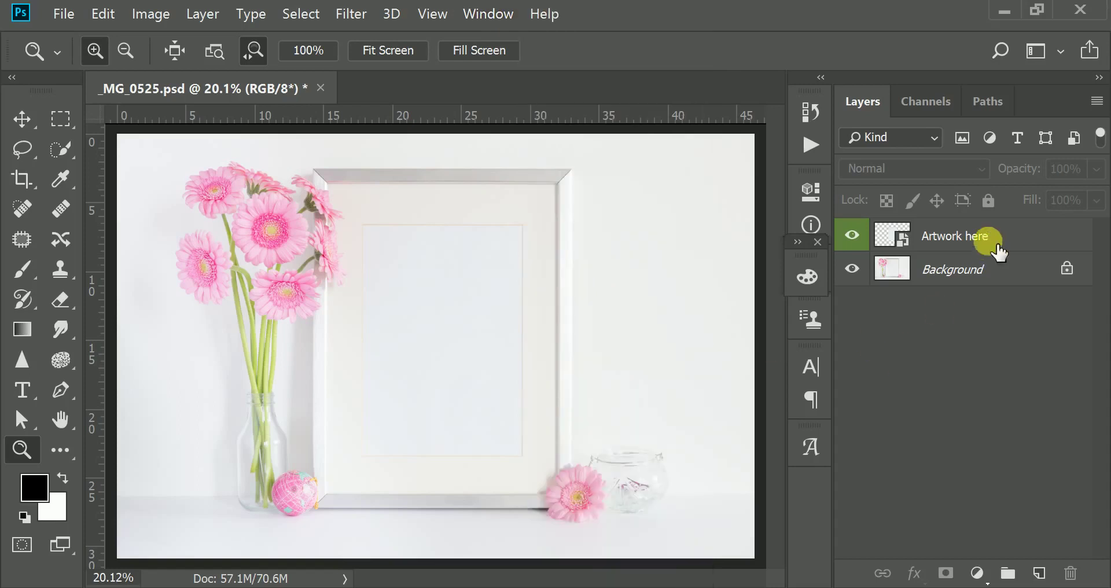
Open the Artwork here smart object's contents and place the Oh Snap 2 image from the example art folder as embedded
double_click(903, 238)
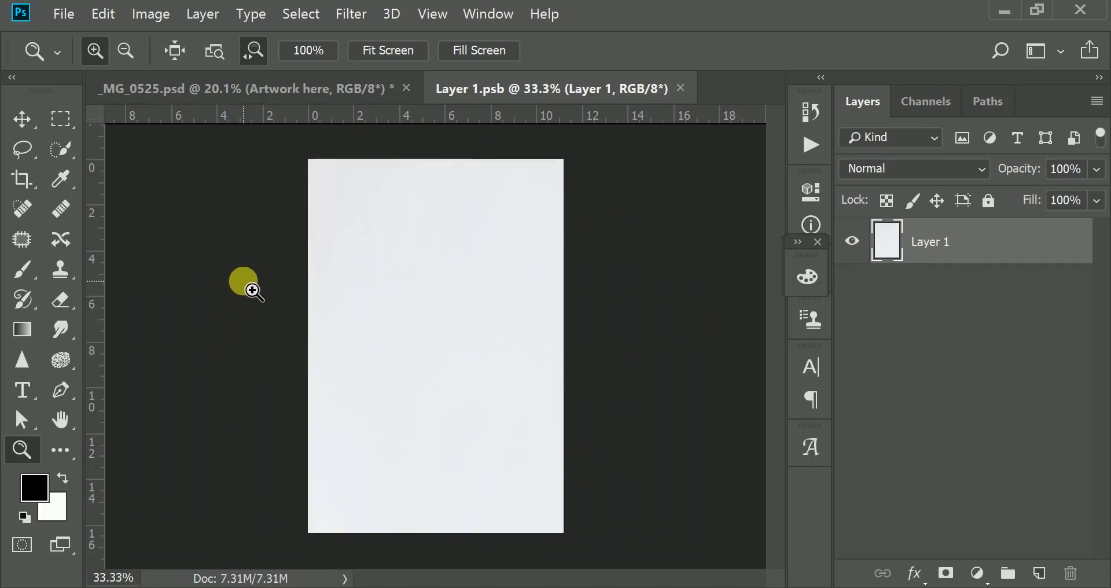
click(65, 17)
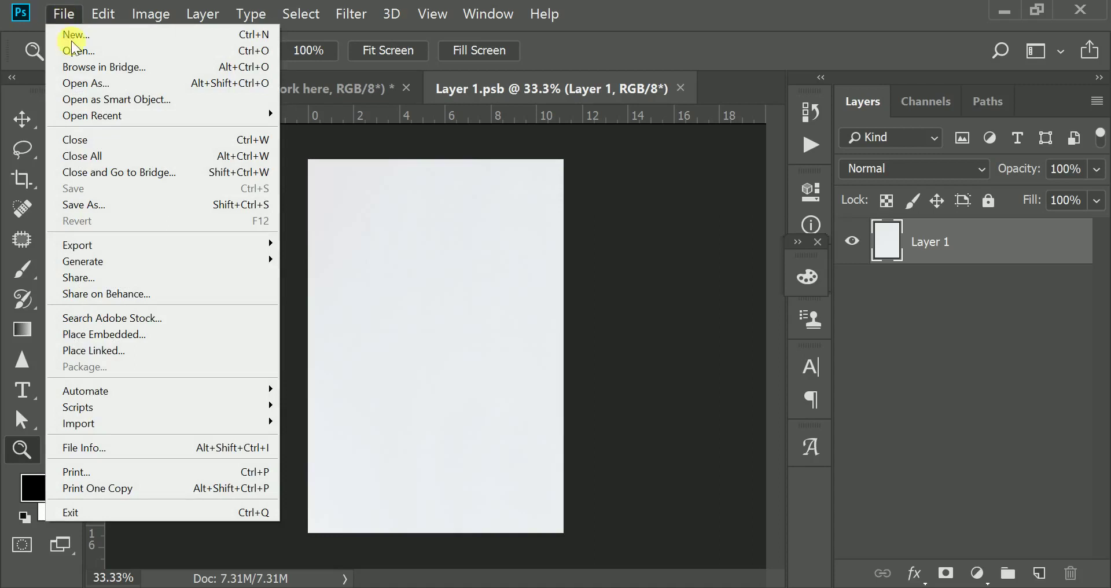
click(123, 335)
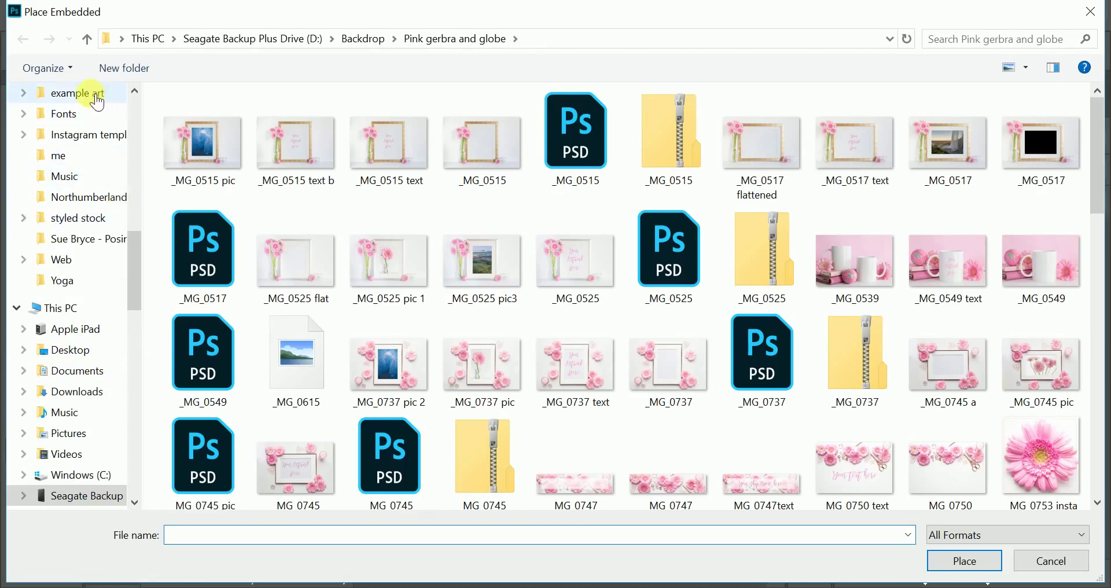
click(96, 99)
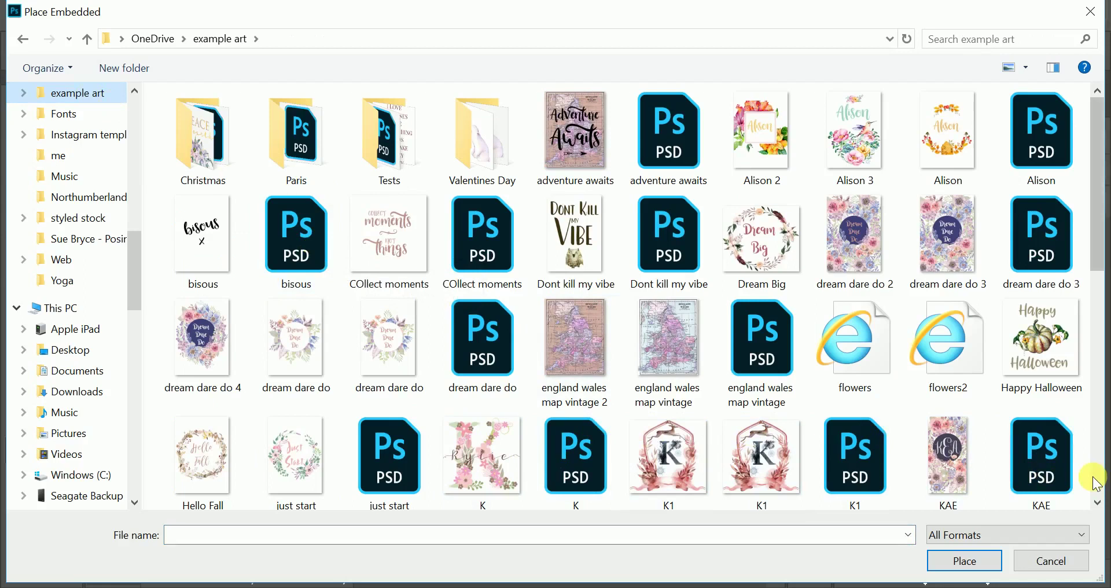
scroll(1096, 483, down, 3)
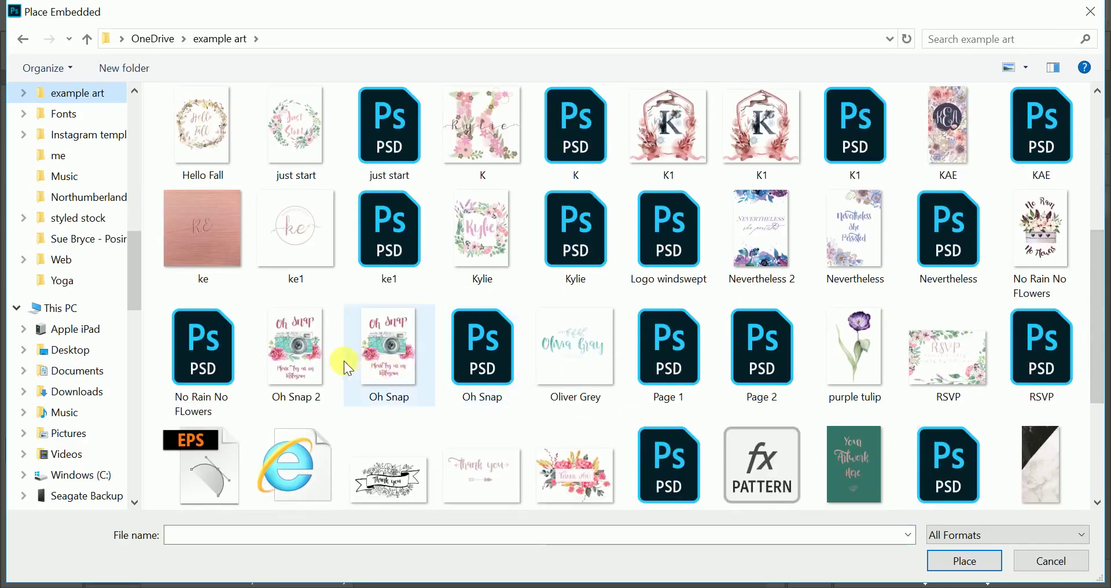
double_click(304, 345)
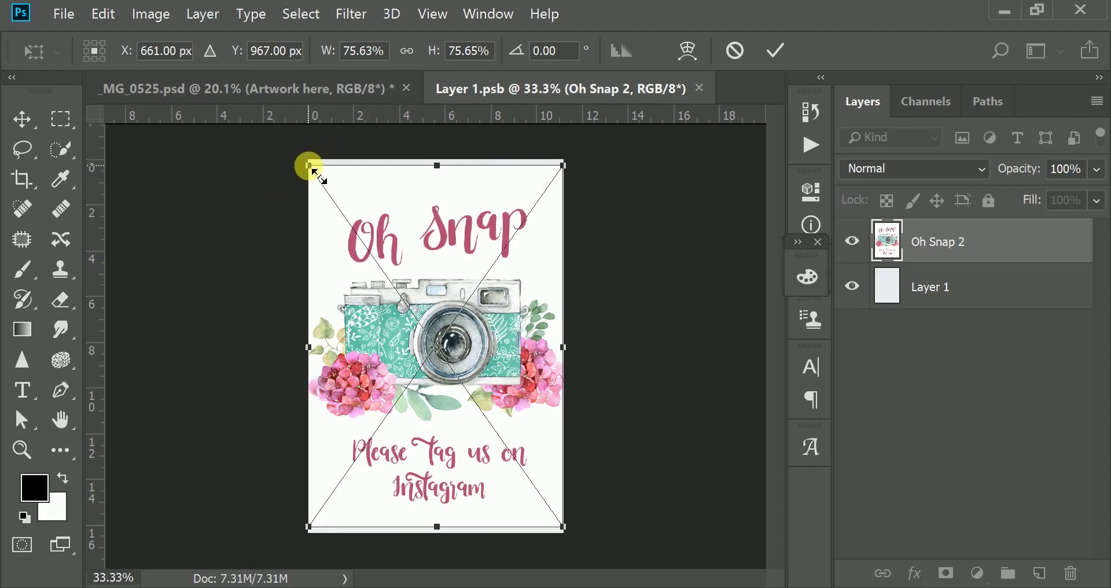
Enlarge the placed Oh Snap 2 artwork to about 78.5% so it covers the whole canvas, and commit the transform
drag(309, 168, 303, 160)
drag(570, 531, 566, 532)
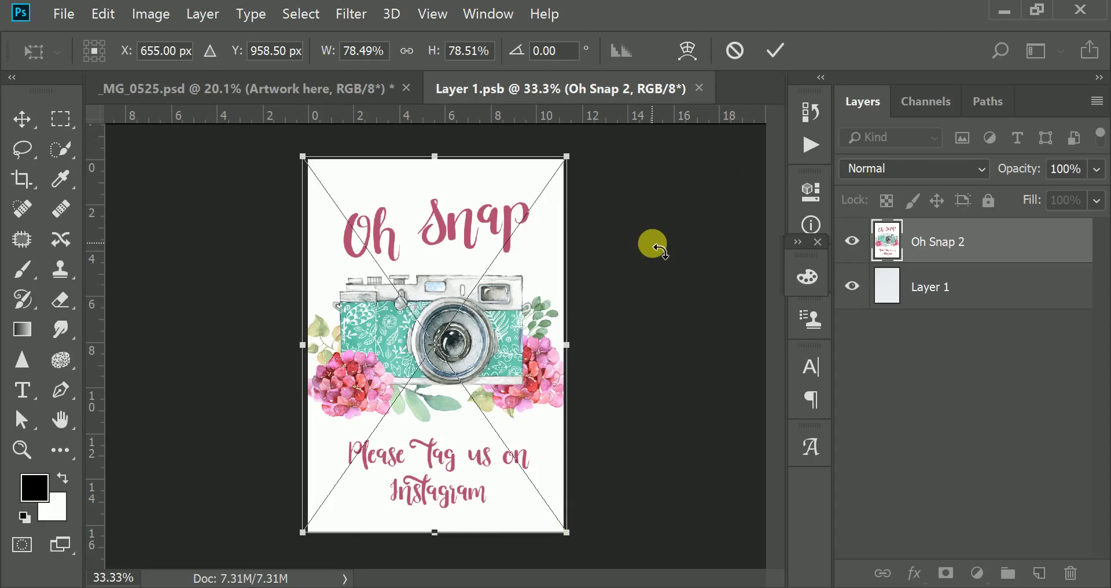
click(778, 51)
key(z)
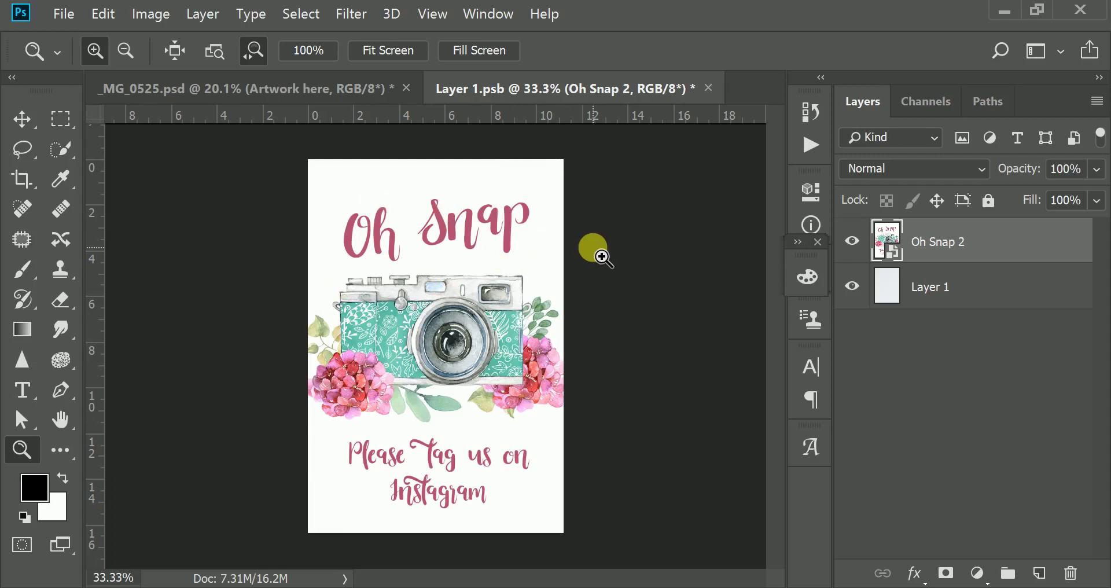
Save and close the smart object document Layer 1.psb, and set the Artwork here layer's blend mode to Multiply
click(710, 87)
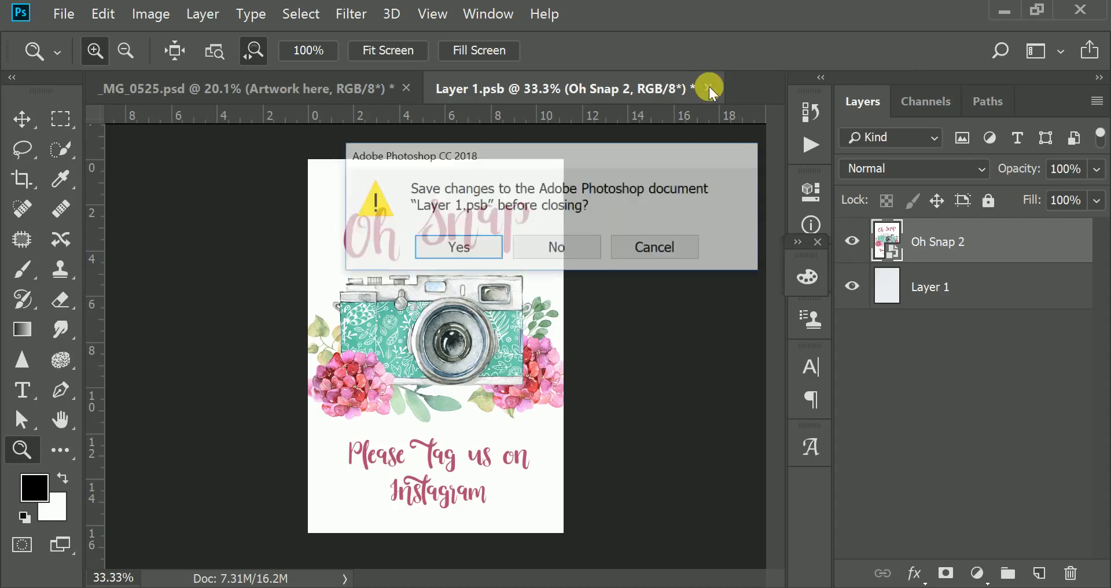
click(459, 249)
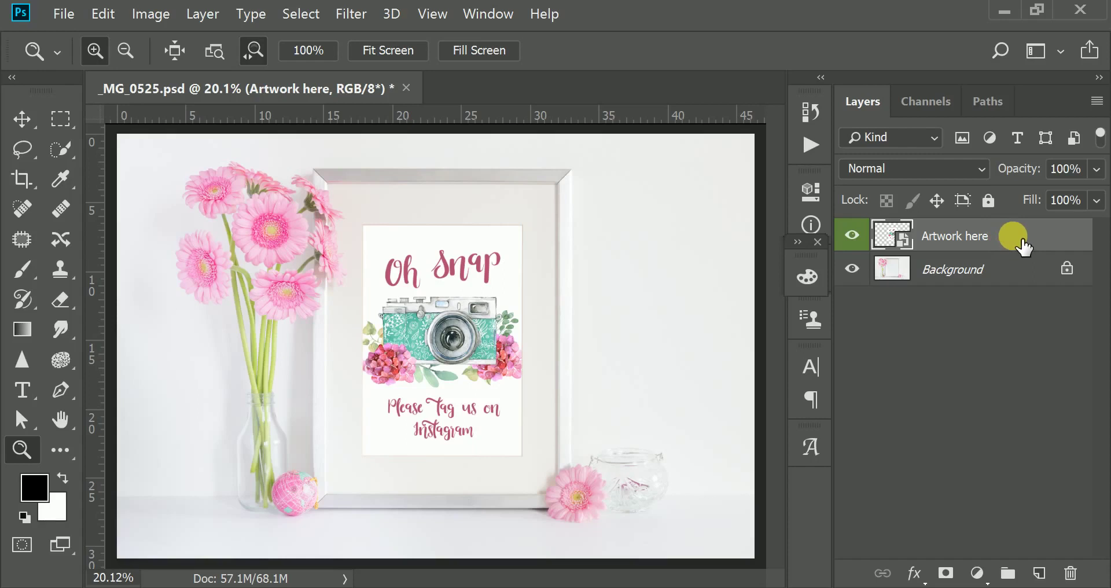
click(938, 168)
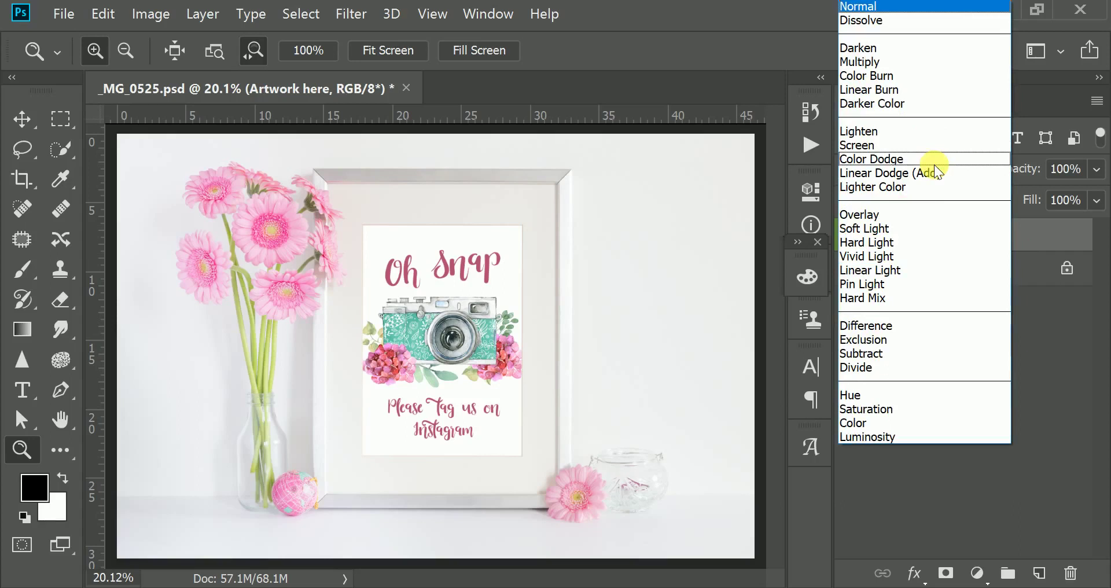
click(901, 63)
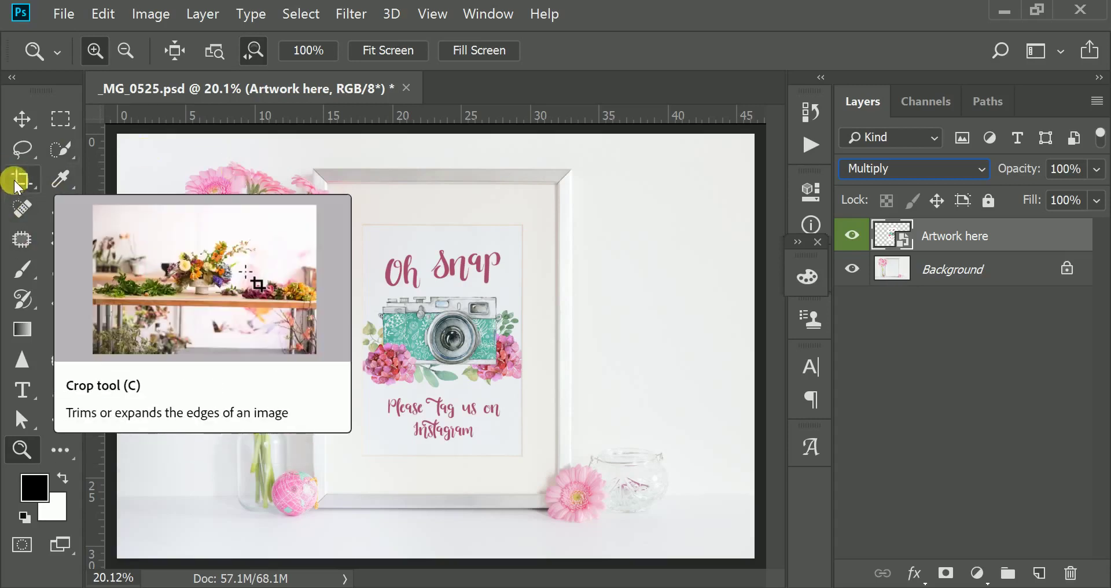
Start a free-ratio crop of the mockup, pull in both lower corners slightly and reposition the picture inside the frame
click(18, 183)
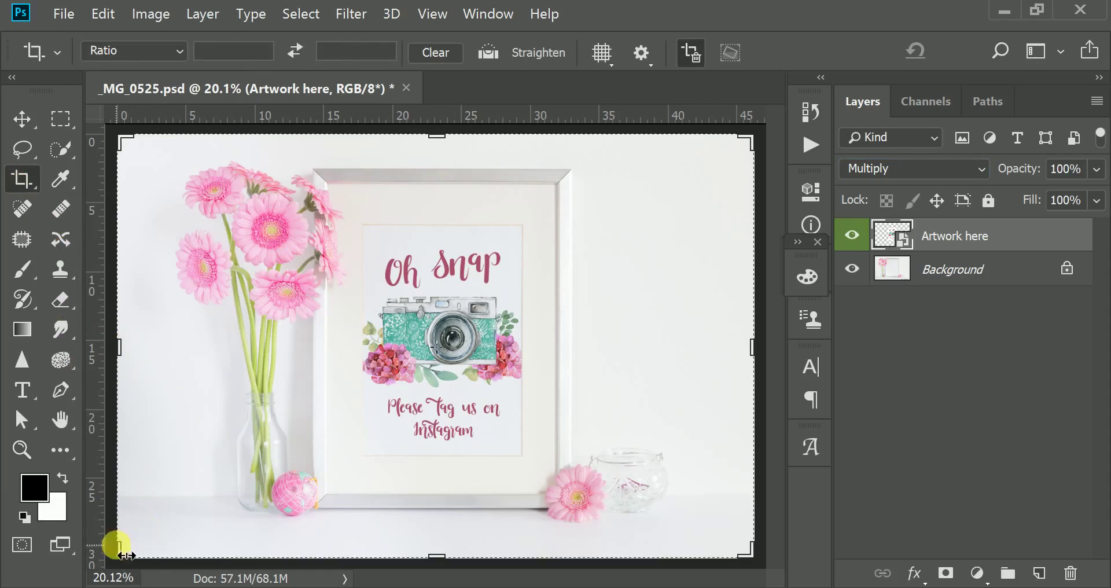
mouse_move(139, 550)
mouse_down()
mouse_move(155, 534)
mouse_move(148, 546)
mouse_up()
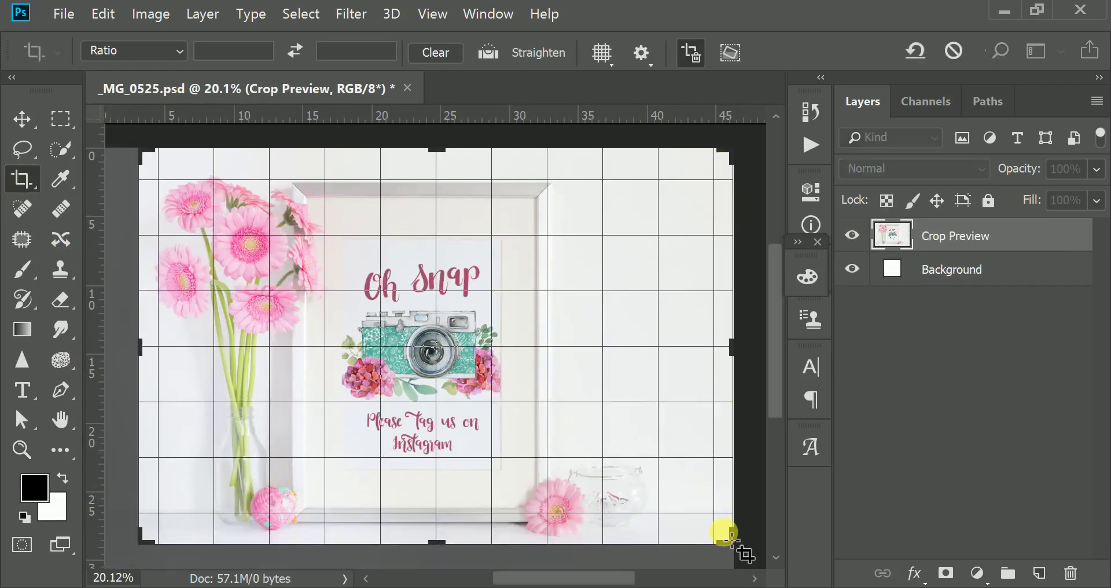
mouse_move(735, 547)
mouse_down()
mouse_move(720, 537)
mouse_move(732, 548)
mouse_up()
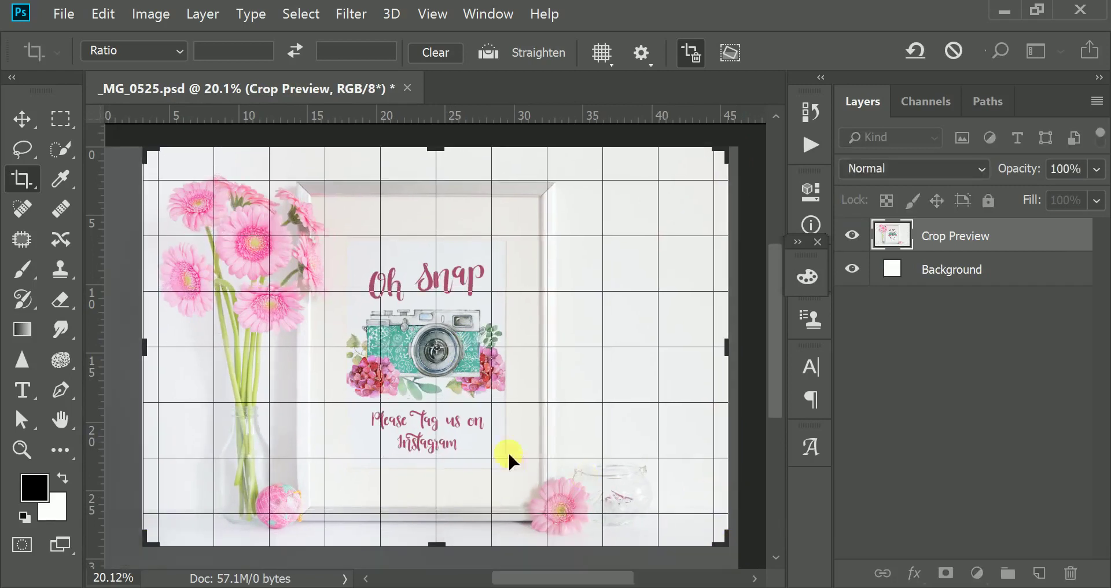
drag(471, 422, 479, 418)
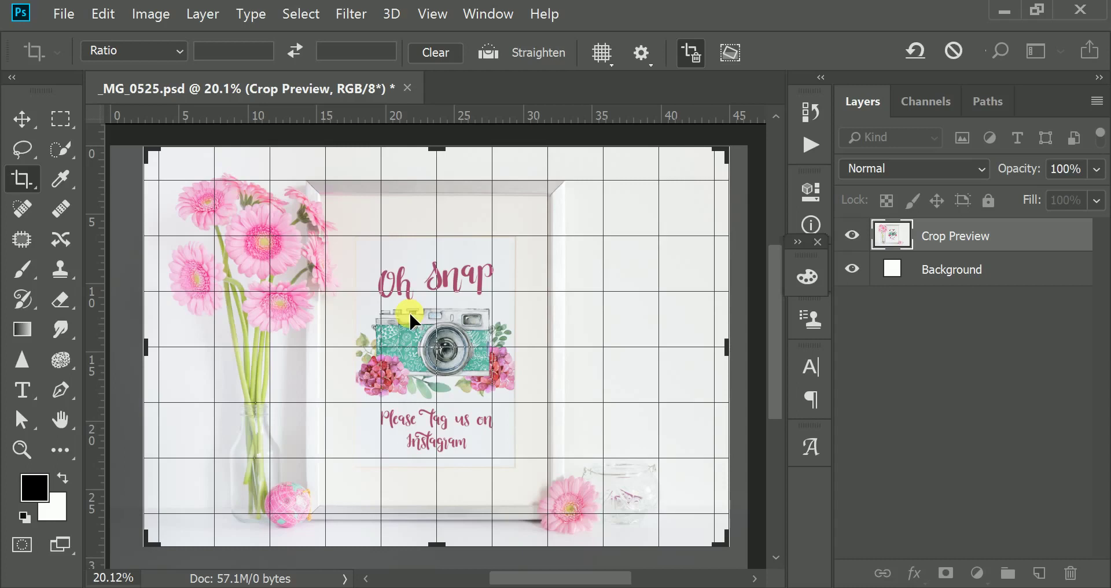
Set the crop to the 4 : 5 (8 : 10) ratio and swap its dimensions to landscape 5 by 4
click(181, 48)
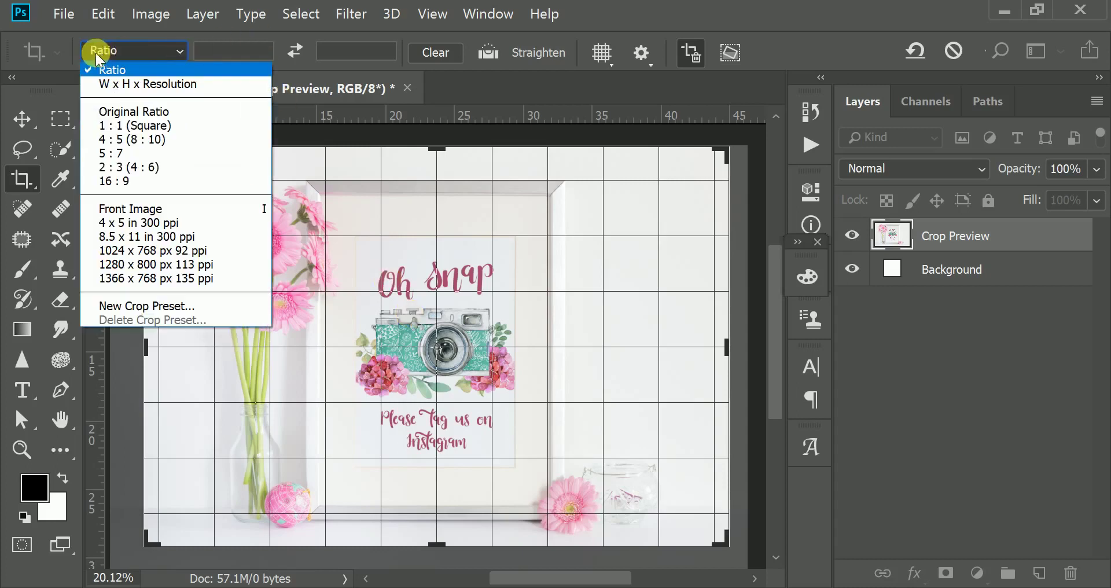
click(116, 141)
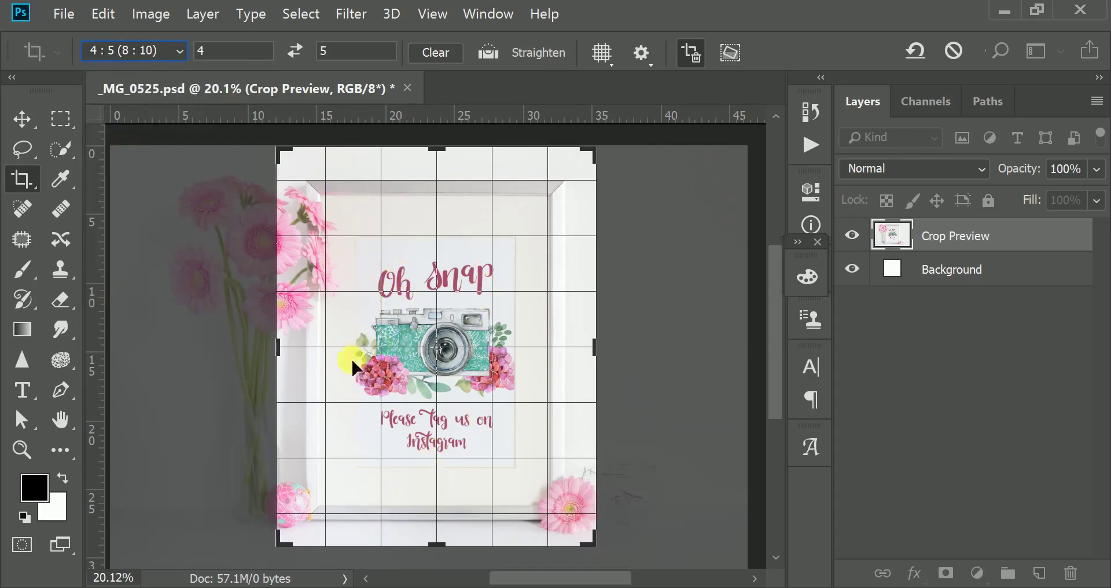
click(299, 51)
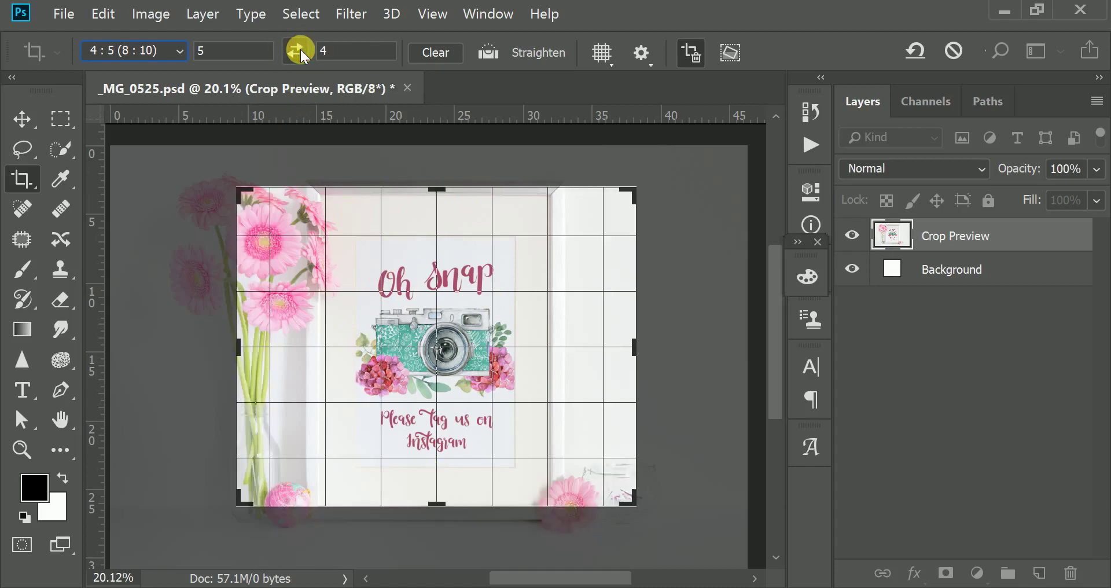
Enlarge the 5 by 4 crop frame, position the picture to include the flower vase and glass bowl, and apply the crop
drag(237, 190, 193, 183)
drag(511, 433, 510, 376)
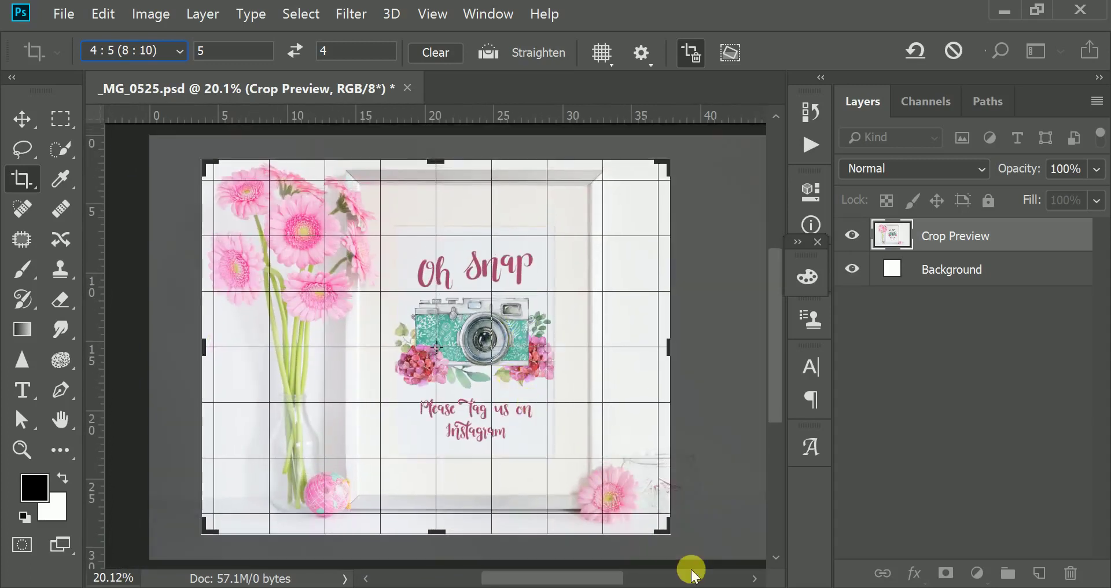
drag(666, 540, 699, 538)
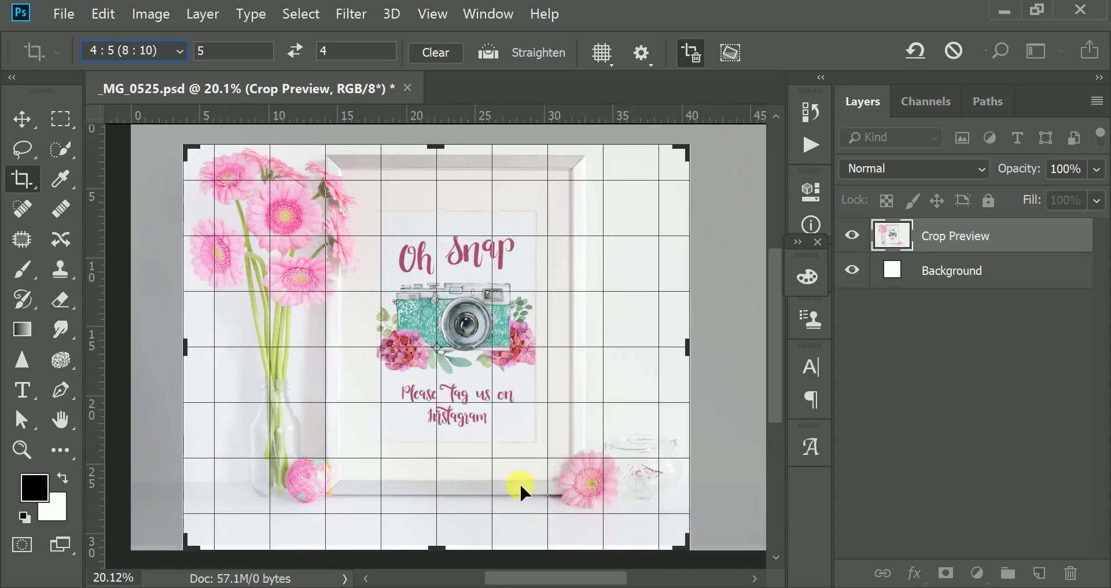
drag(520, 483, 512, 495)
drag(692, 153, 695, 148)
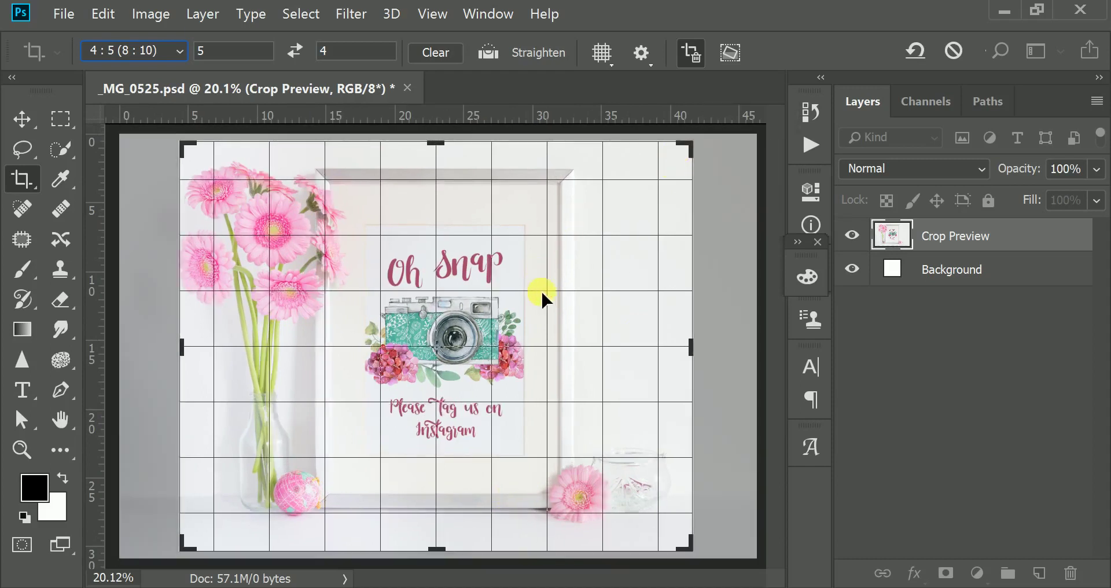
drag(542, 291, 544, 291)
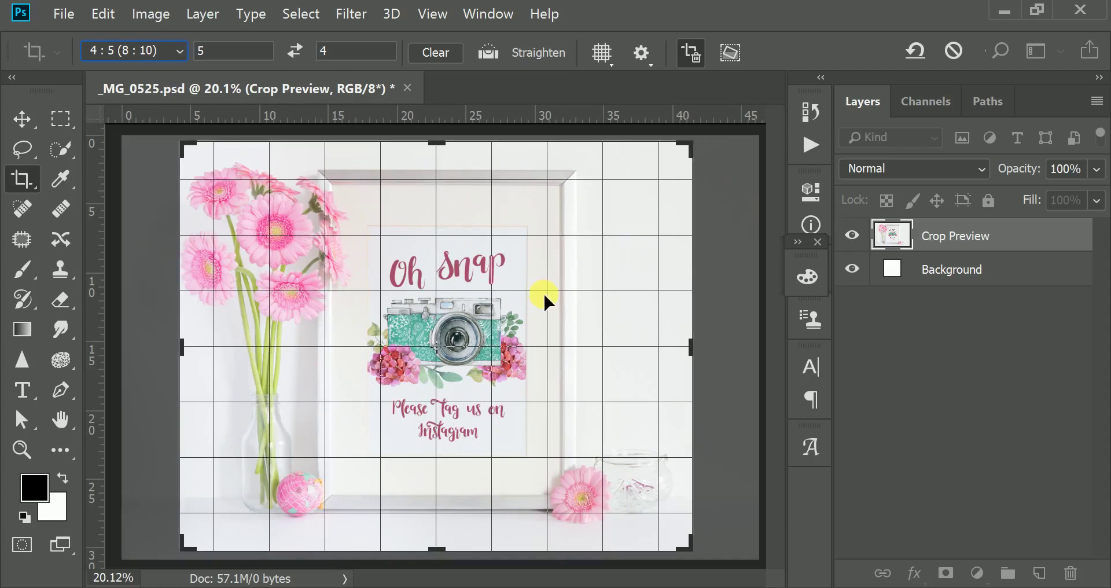
key(Return)
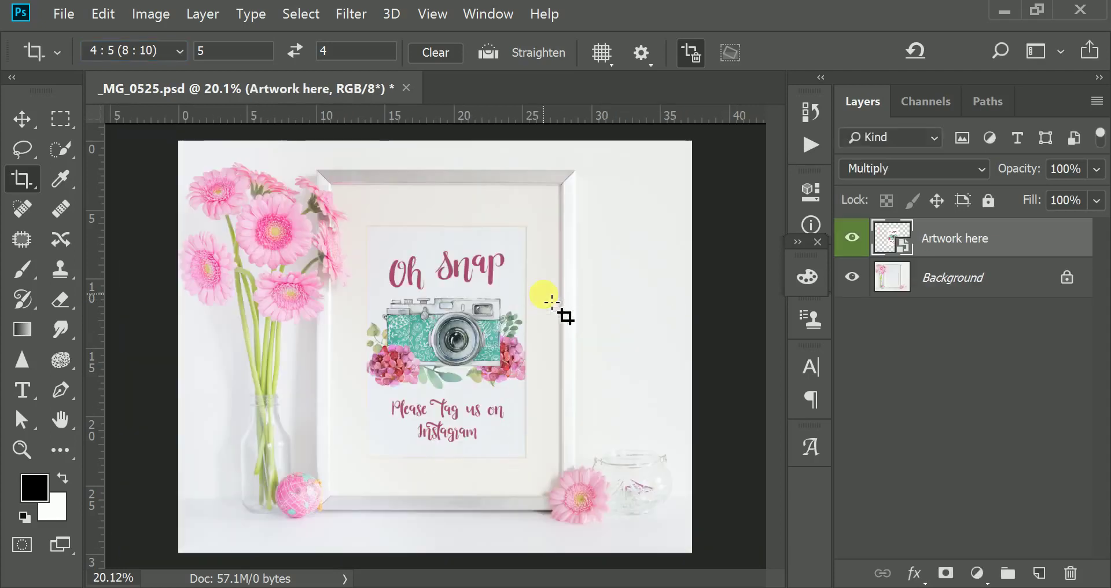